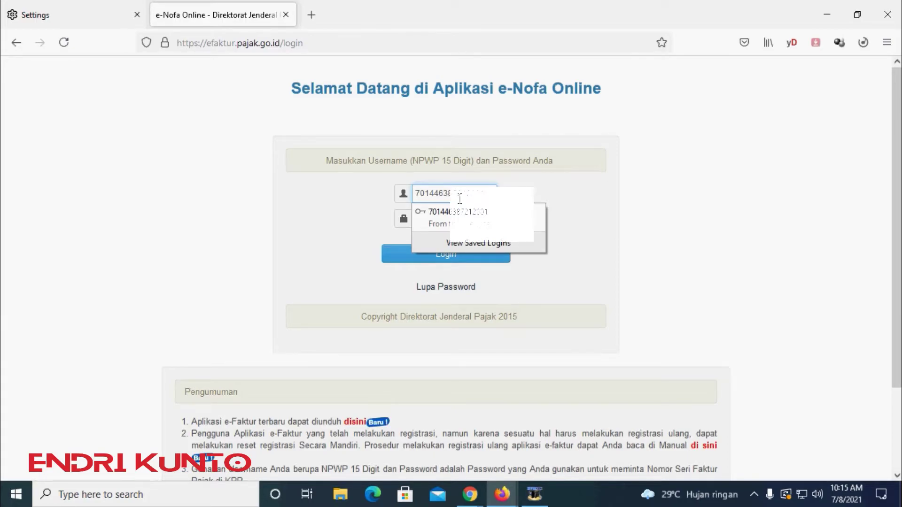
- Log in to e-Nofa Online with the saved taxpayer username and the account password
left_click(459, 215)
key("Tab")
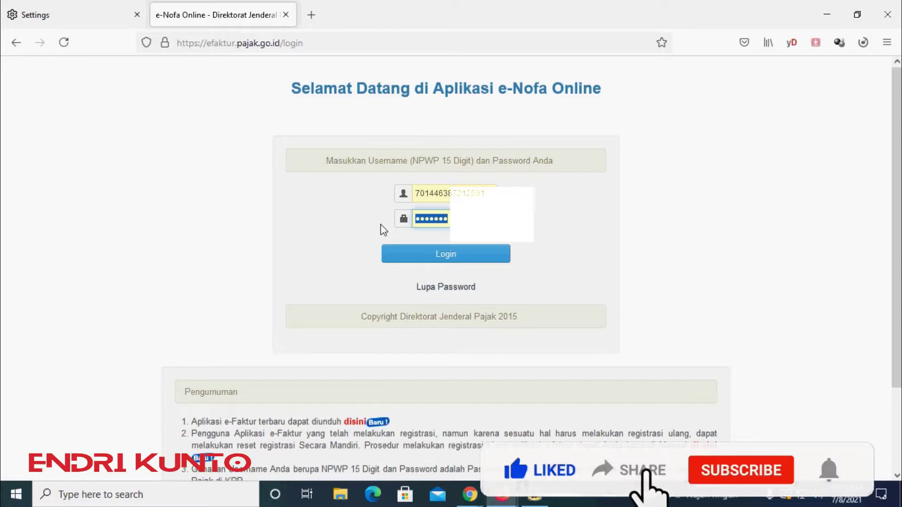
type("•••••")
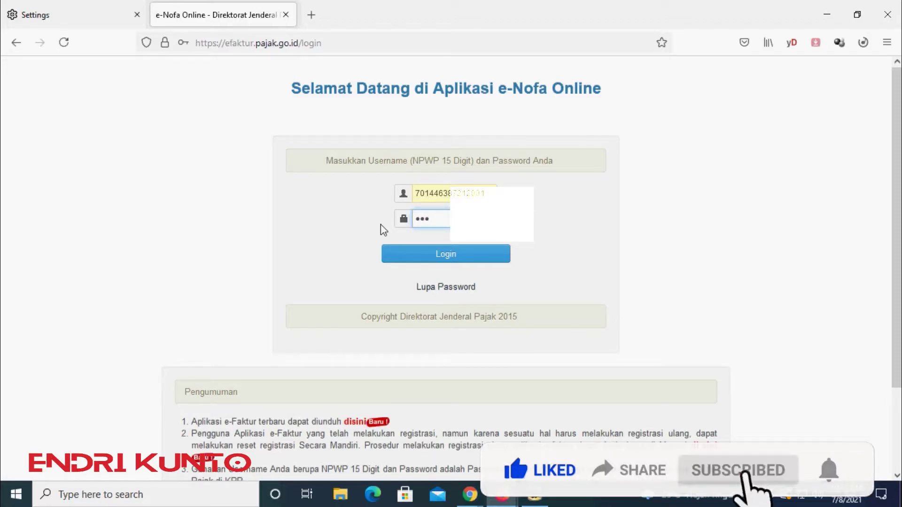
type("•••")
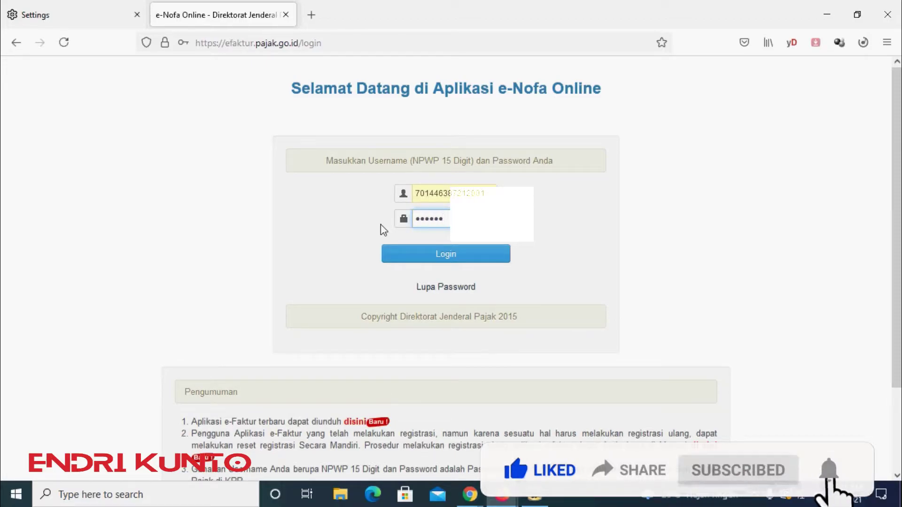
left_click(438, 258)
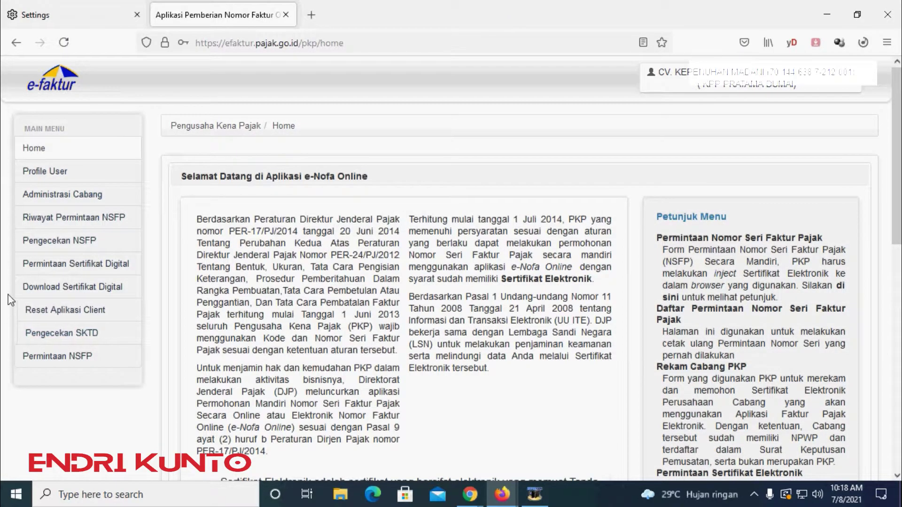
- Open the digital certificate download page and accept the electronic certificate terms and conditions
left_click(79, 288)
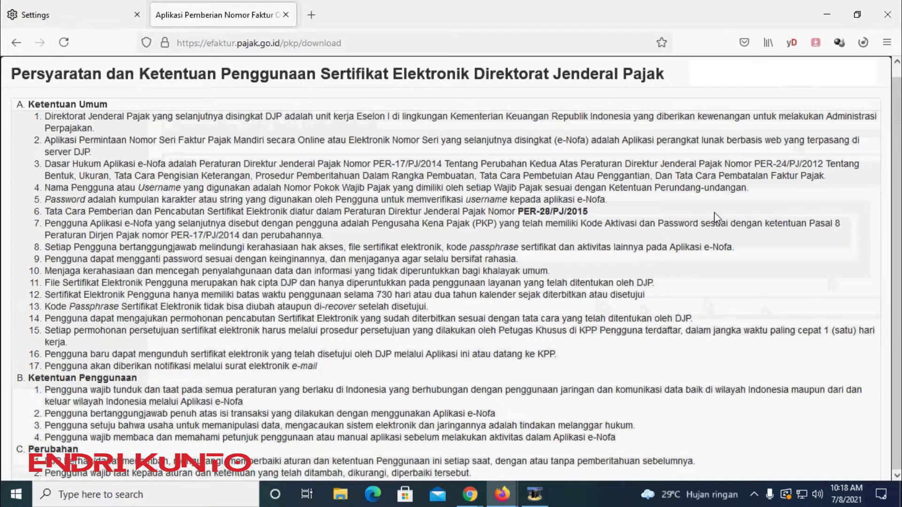
left_click_drag(715, 213, 723, 129)
left_click(732, 311)
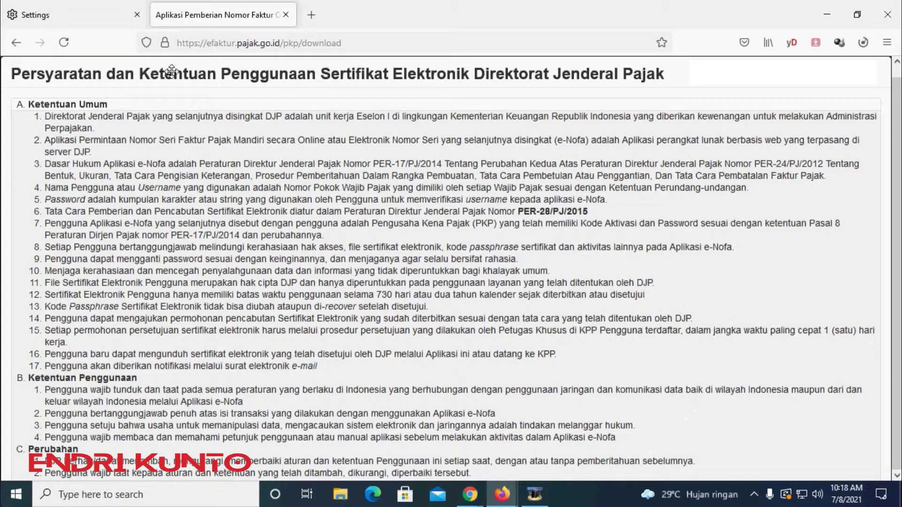
scroll(237, 94, "down", 3)
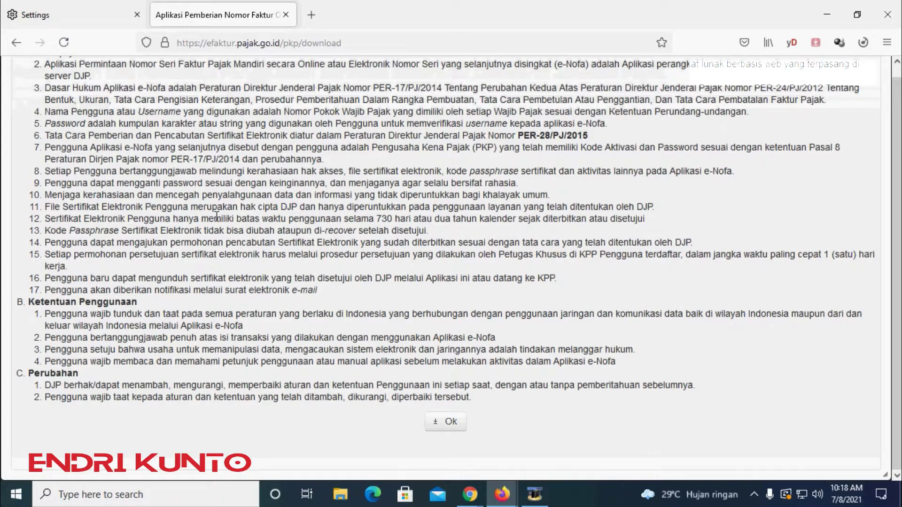
left_click(451, 425)
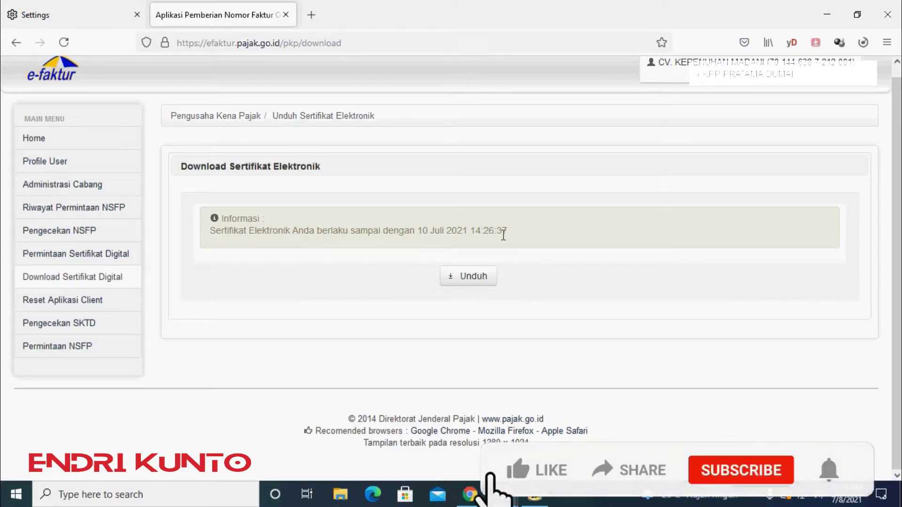
- Request the electronic certificate download, entering the certificate passphrase and its confirmation
left_click(481, 277)
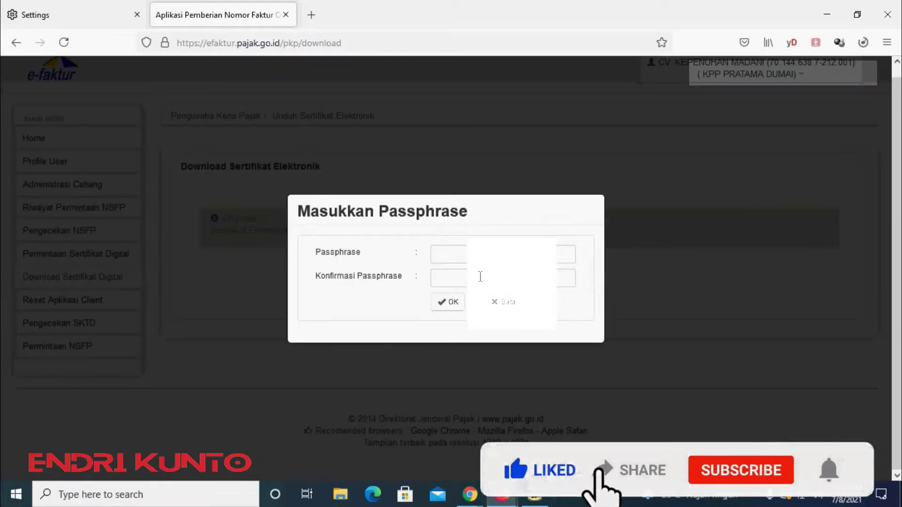
left_click(468, 258)
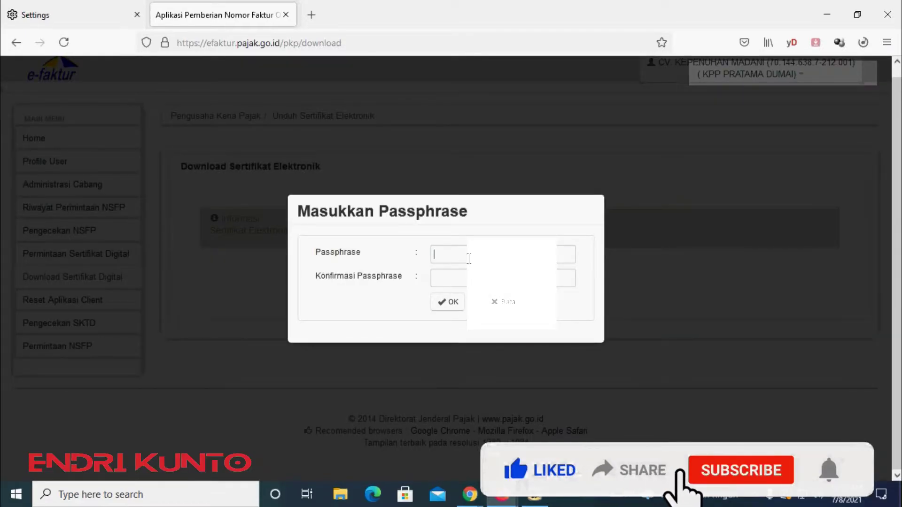
left_click(468, 258)
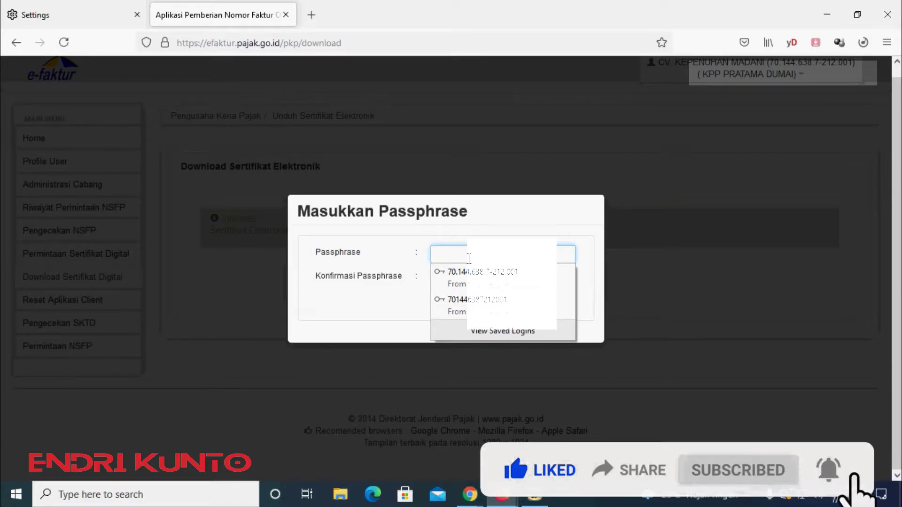
type("a")
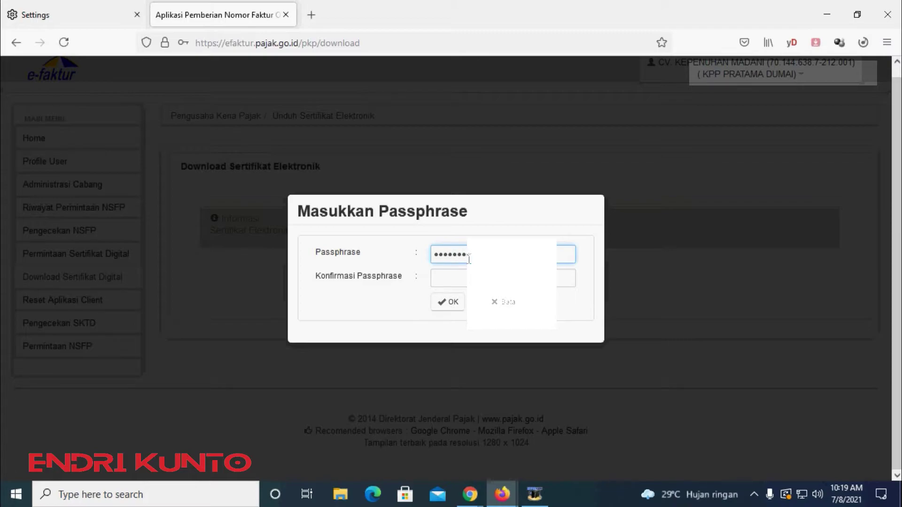
left_click(464, 277)
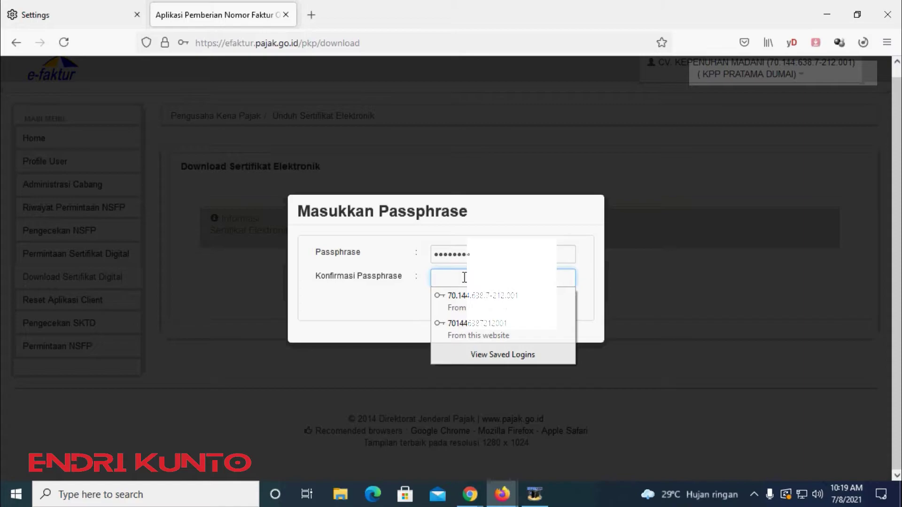
type("aaaaa")
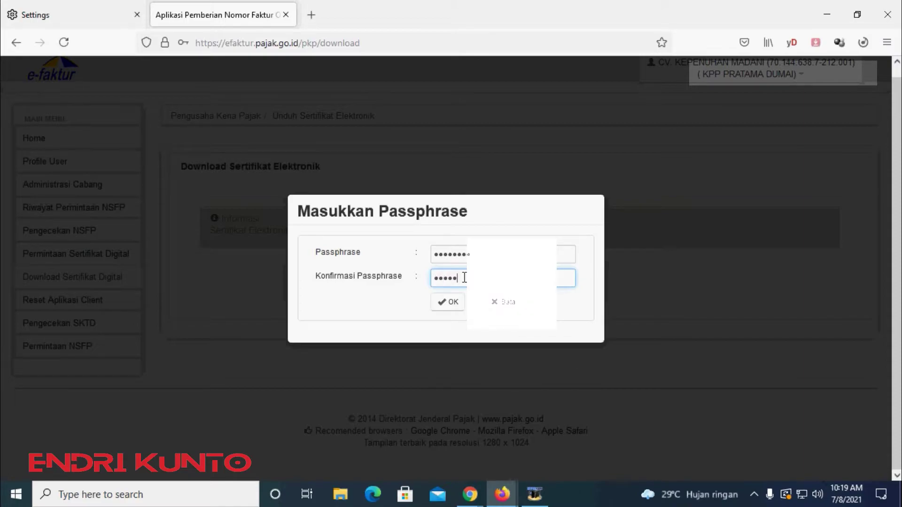
type("a")
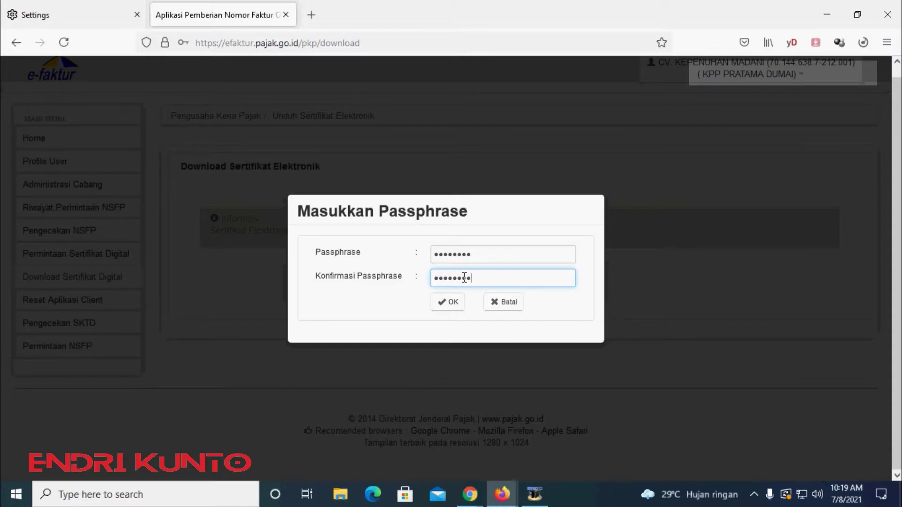
left_click(450, 304)
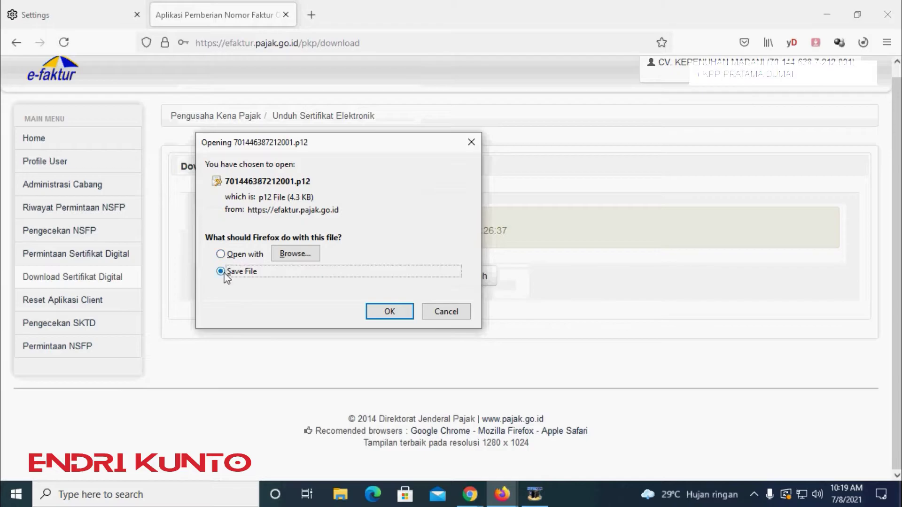
- Save the .p12 certificate file to the computer and check the browser's recent downloads
left_click(381, 313)
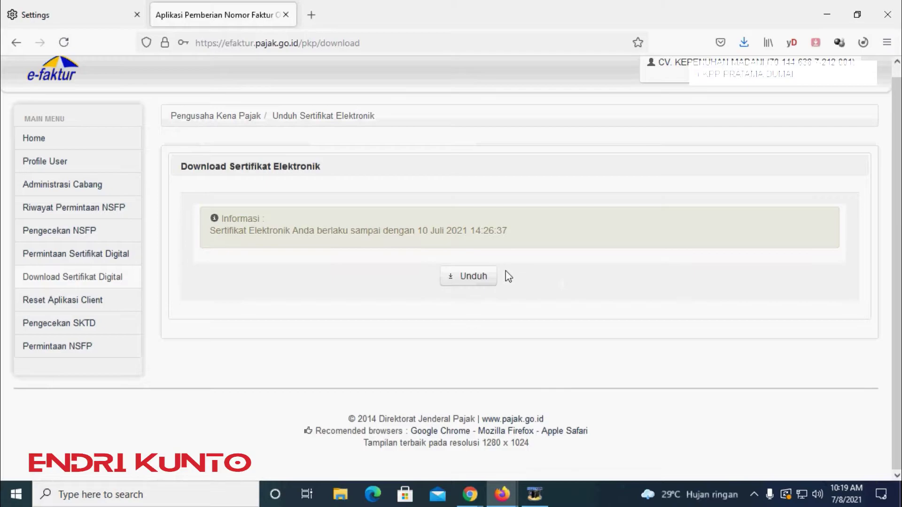
scroll(506, 270, "up", 1)
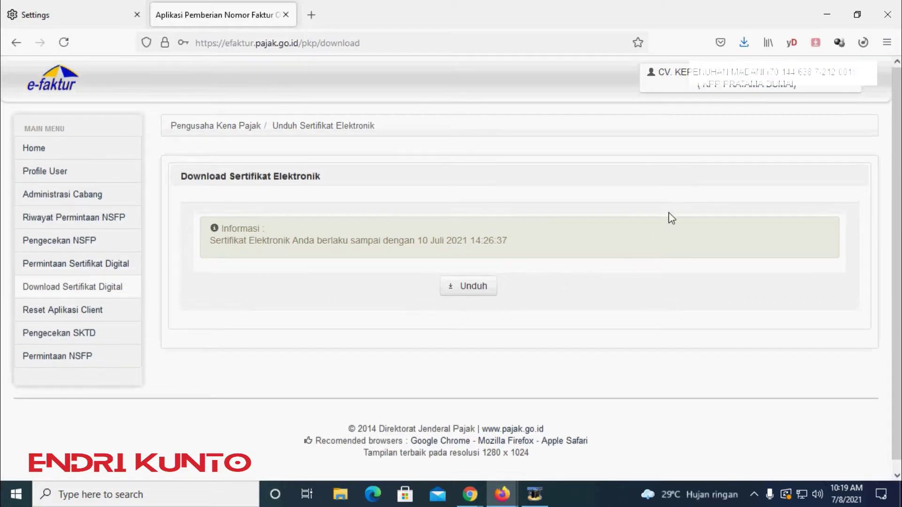
left_click(745, 45)
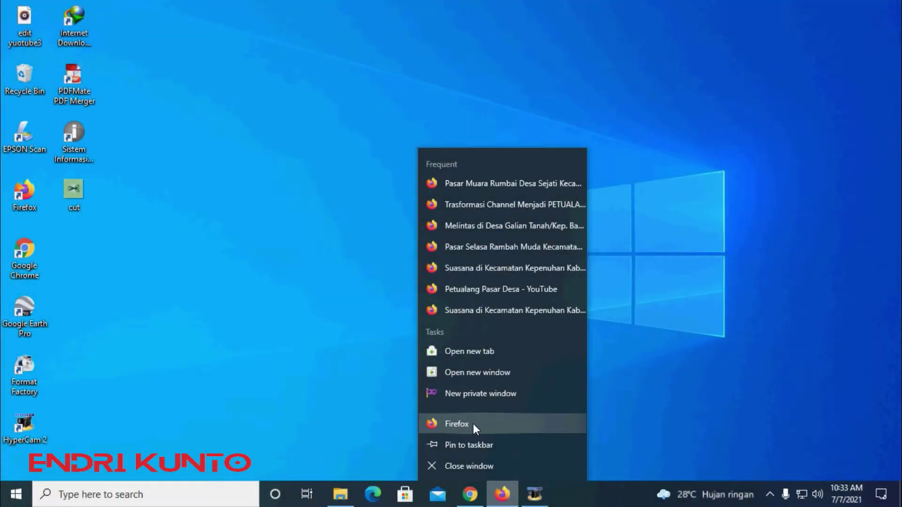
- Open Firefox and bring up the Certificate Manager from the Privacy & Security settings
left_click(473, 424)
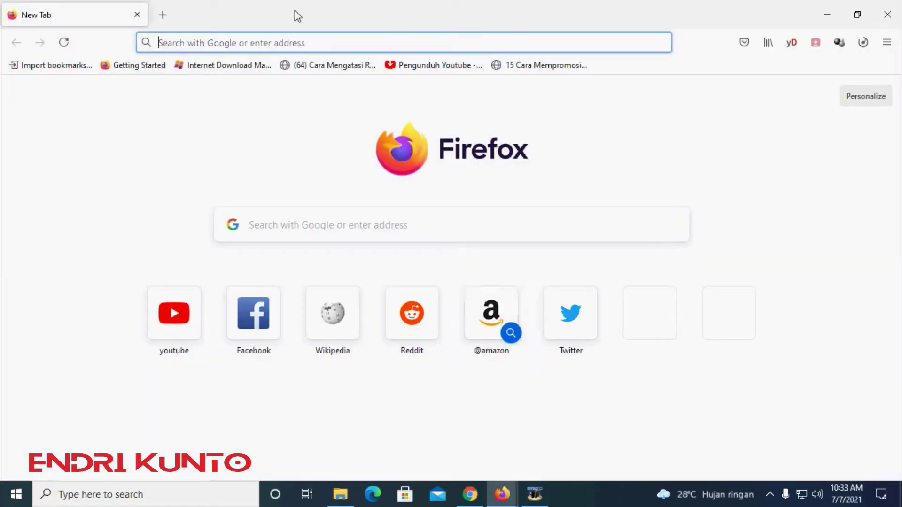
left_click(887, 43)
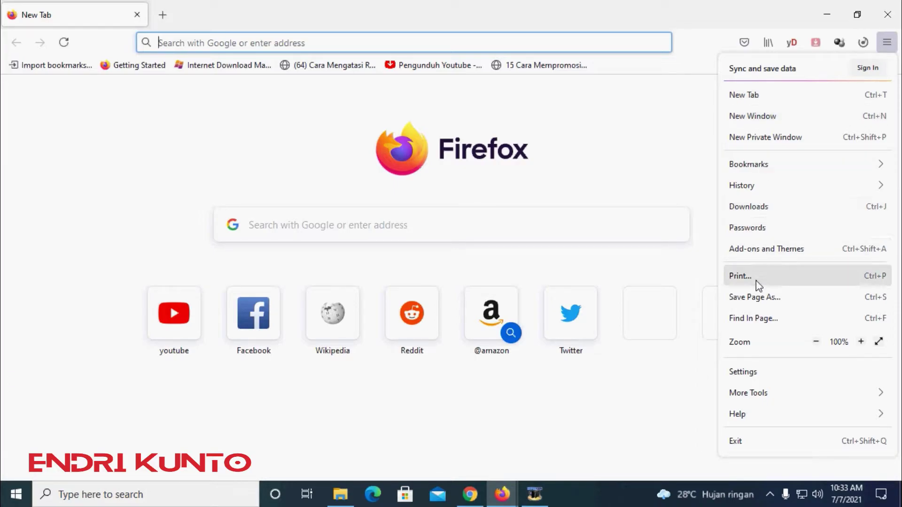
left_click(745, 374)
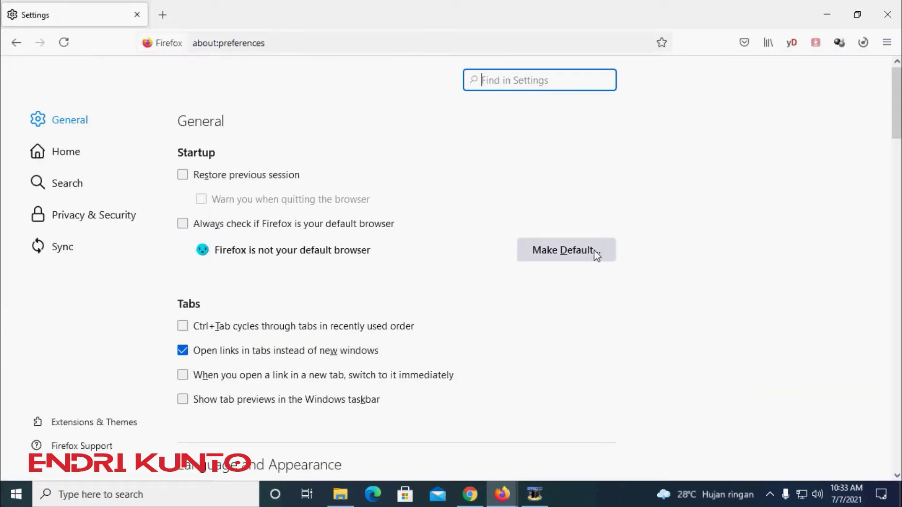
left_click(65, 216)
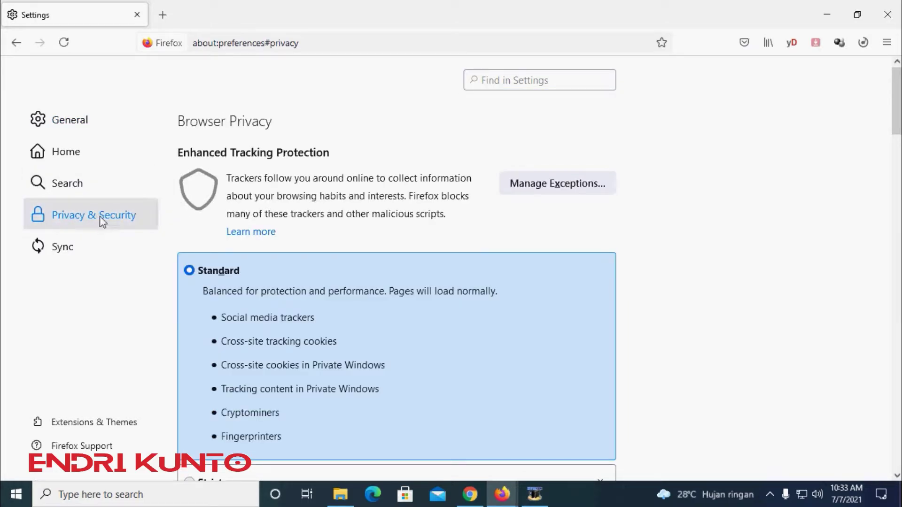
scroll(176, 209, "down", 12)
scroll(301, 253, "down", 15)
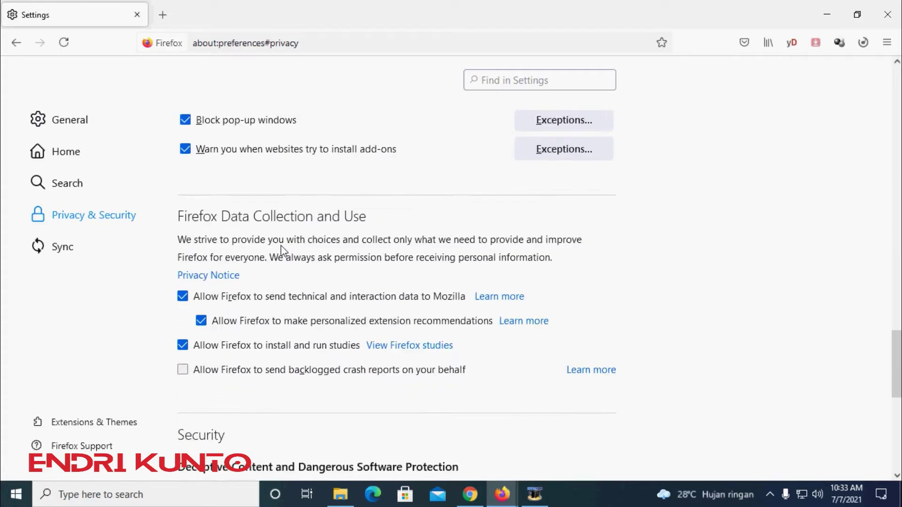
scroll(271, 249, "down", 10)
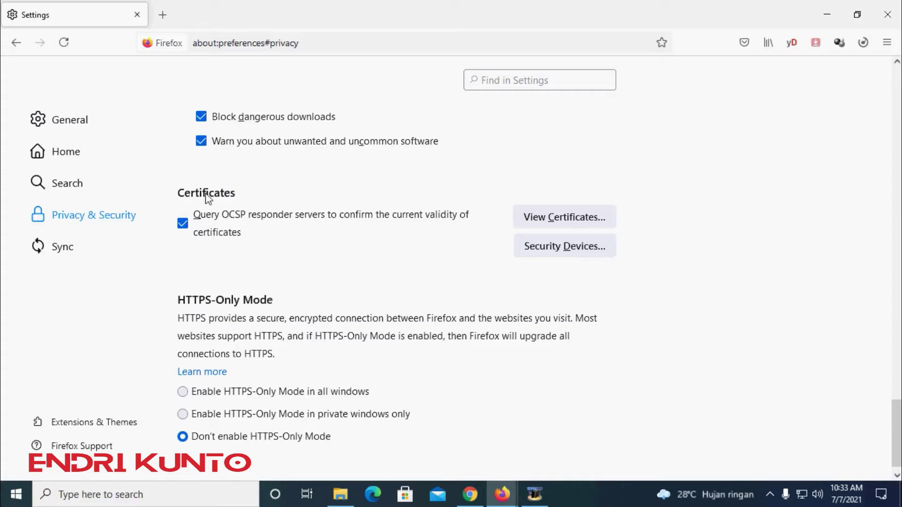
left_click(534, 221)
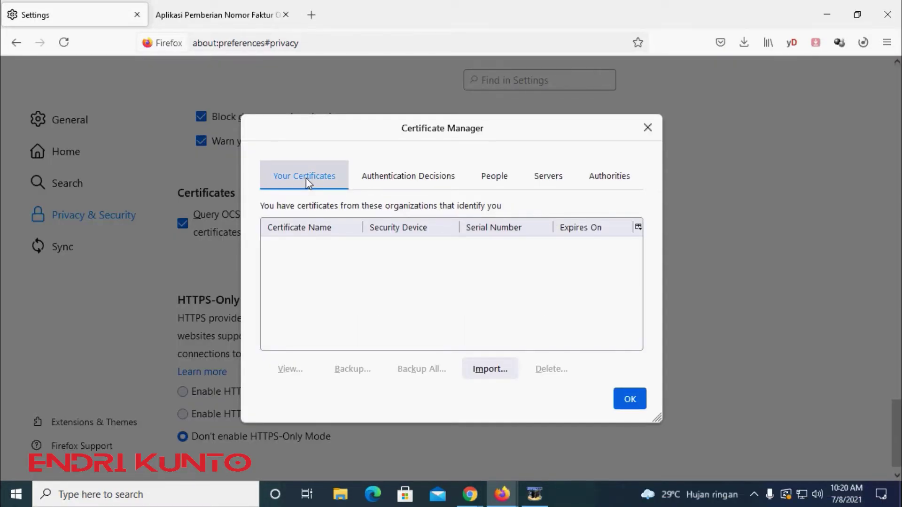
- Choose the .p12 certificate file from the Downloads folder for import into Your Certificates
left_click(487, 371)
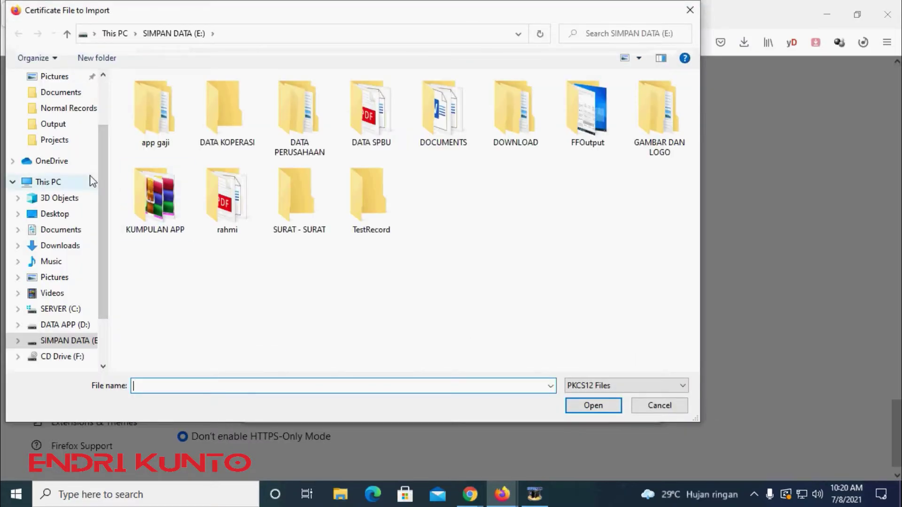
left_click(71, 246)
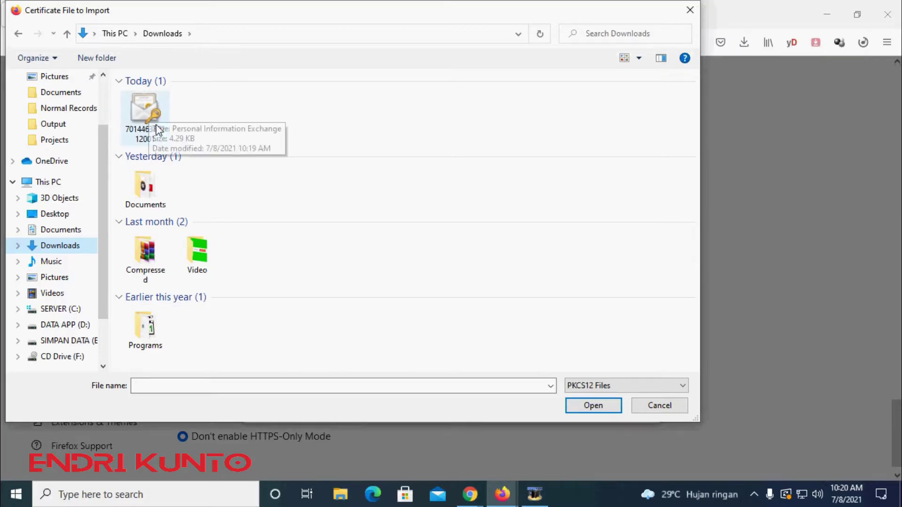
left_click(143, 111)
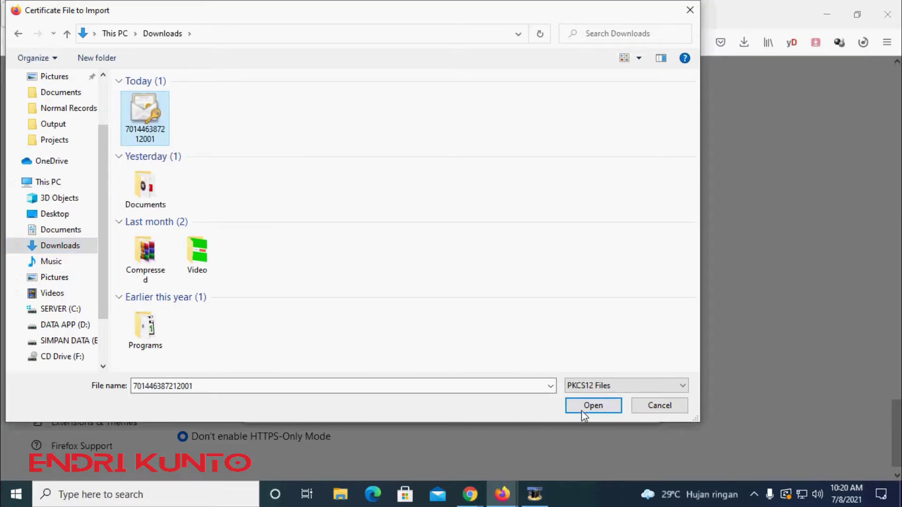
left_click(591, 406)
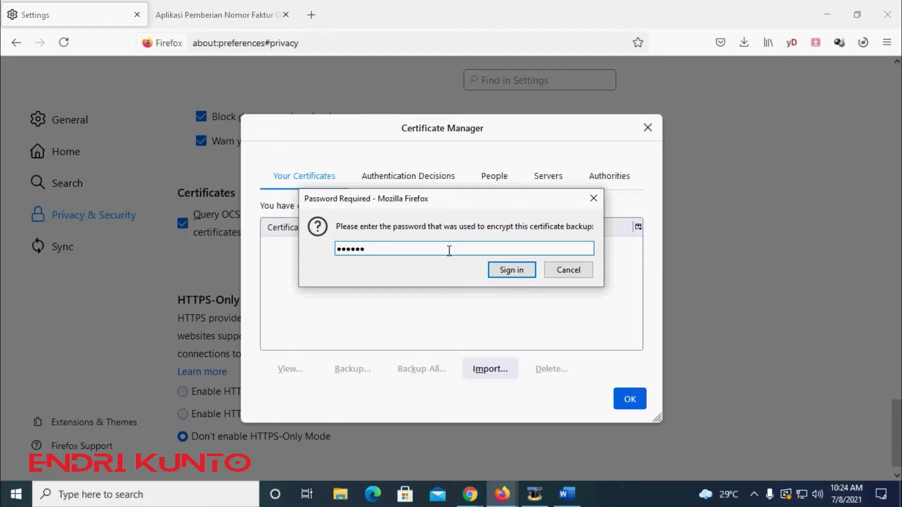
- Enter the certificate backup password to import the certificate, select its entry and close the Certificate Manager
type("•")
left_click(505, 271)
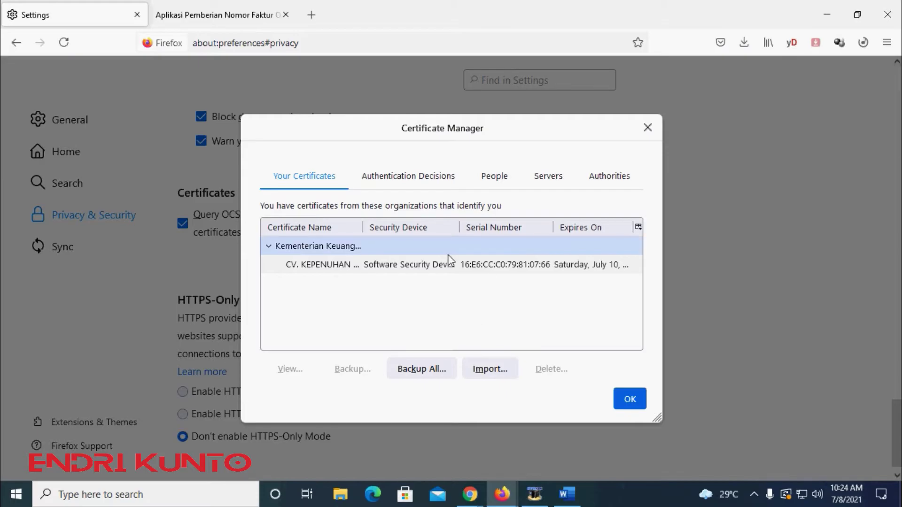
left_click(393, 266)
left_click(630, 399)
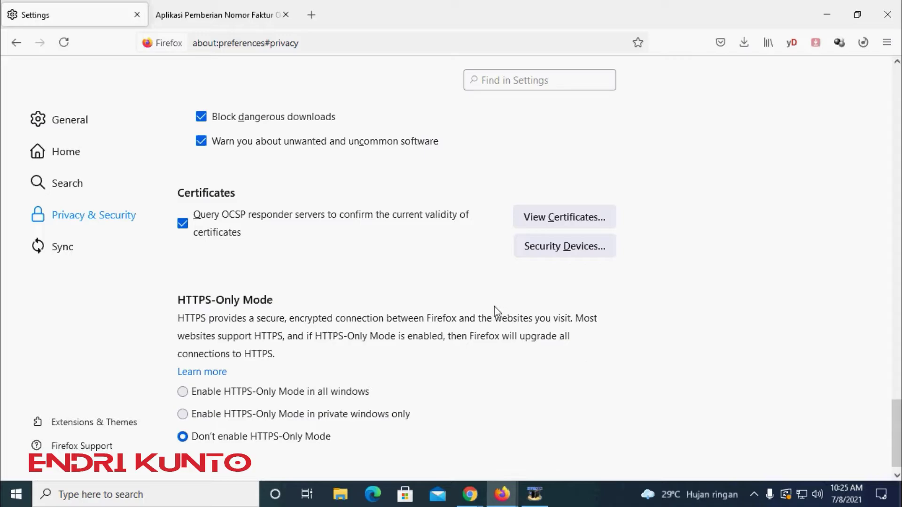
scroll(500, 311, "down", 1)
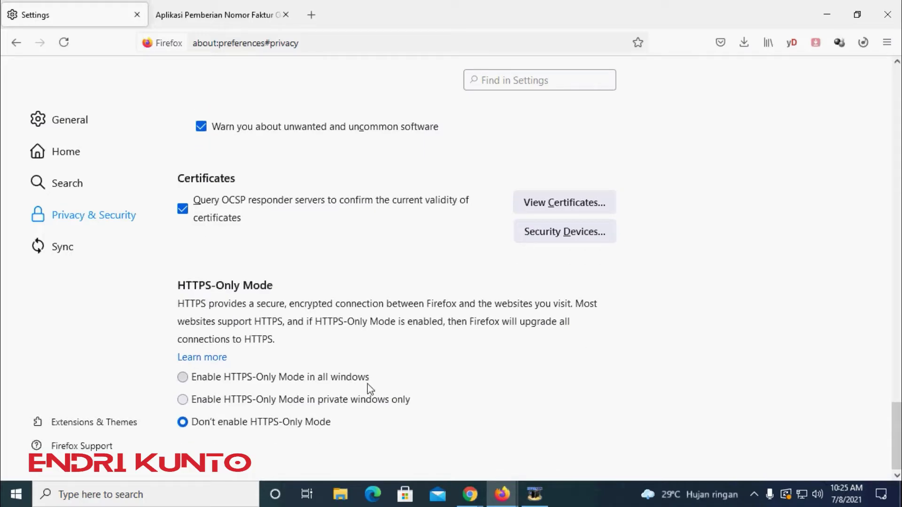
scroll(367, 387, "up", 5)
scroll(371, 389, "up", 6)
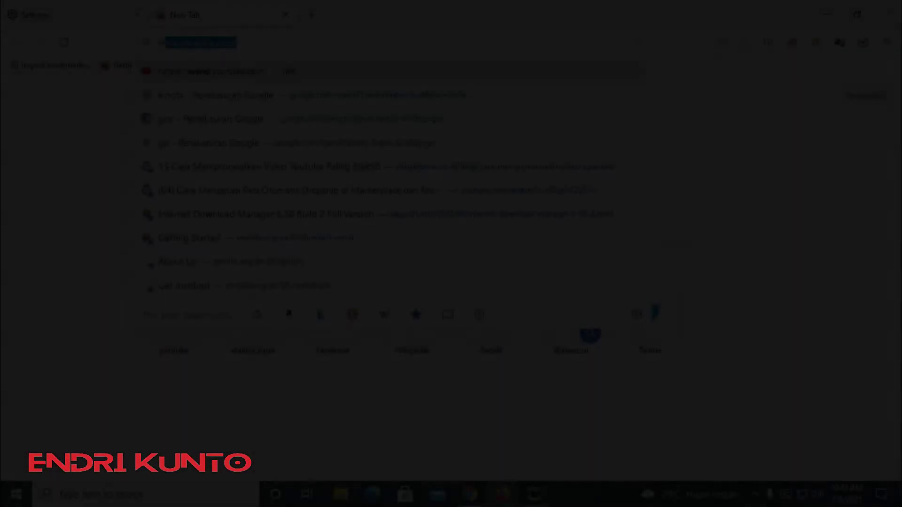
- Search the web for "web.efaktur"
type("b.efaktur")
key("Return")
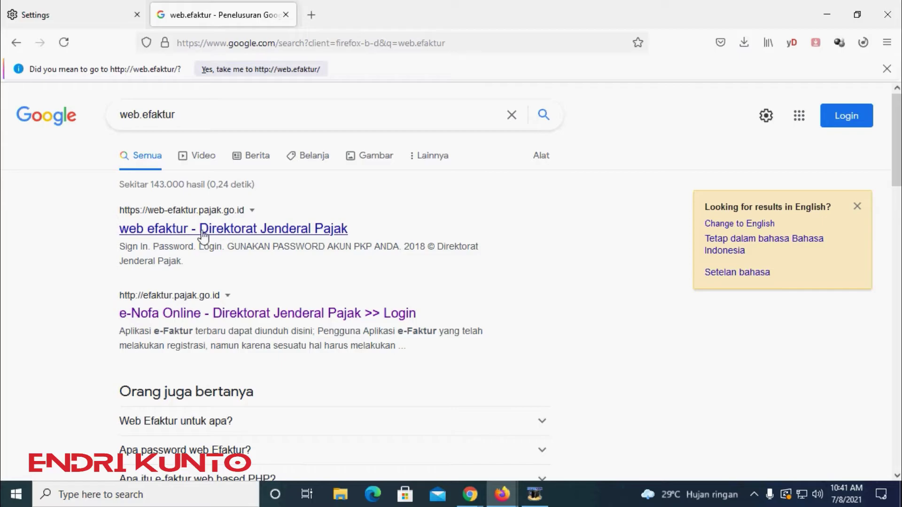
- Open the web e-Faktur site of Direktorat Jenderal Pajak from the results and present the company's certificate as identification
left_click(217, 230)
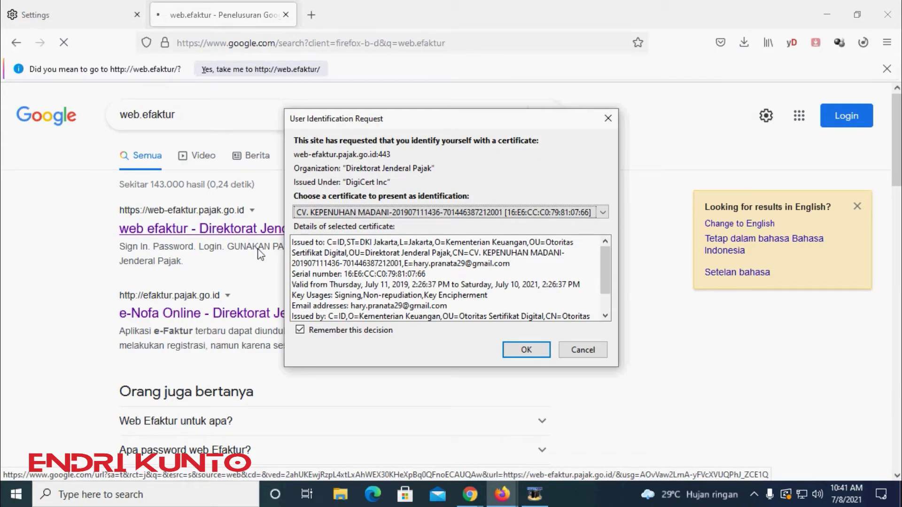
scroll(468, 245, "down", 1)
scroll(469, 245, "up", 1)
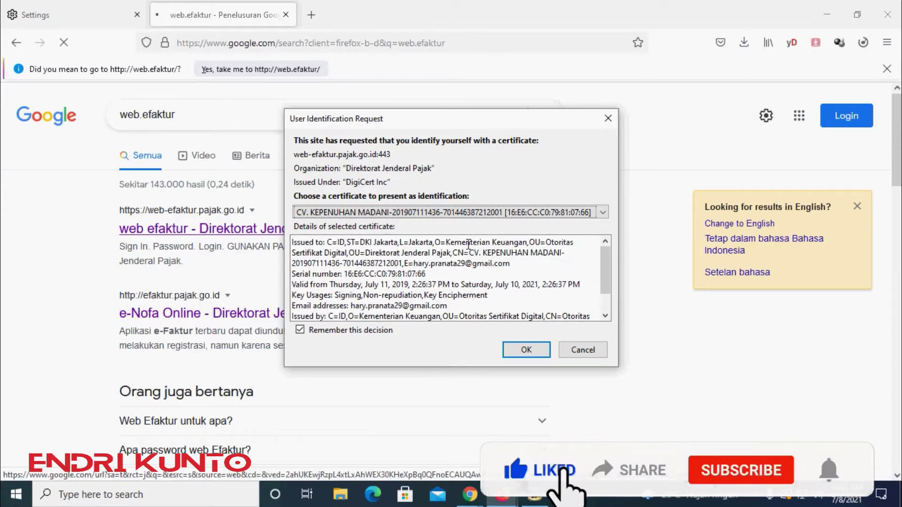
scroll(469, 263, "down", 1)
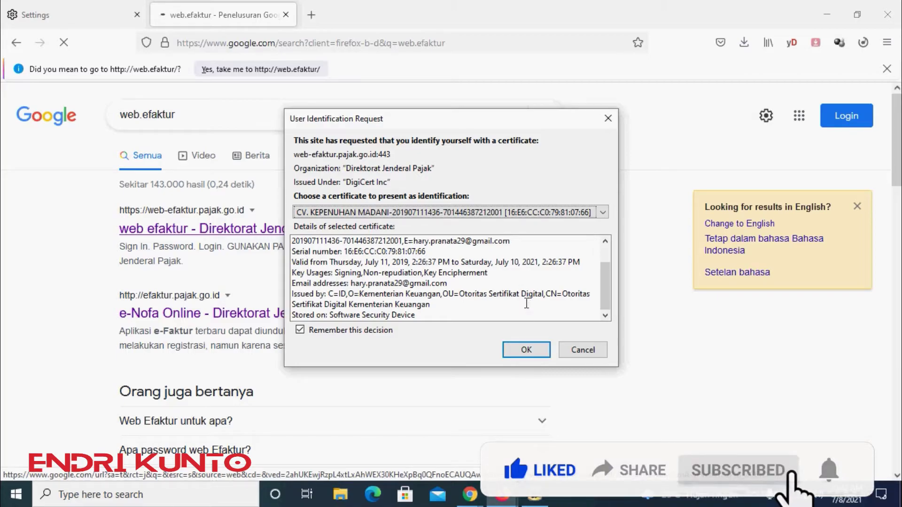
left_click(527, 349)
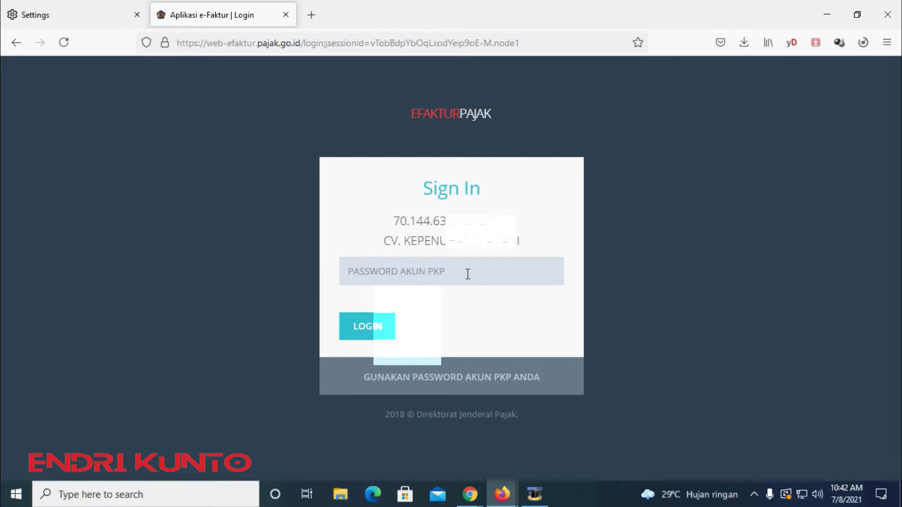
- Log in to web e-Faktur with the PKP account password and save that password in the browser
left_click(468, 274)
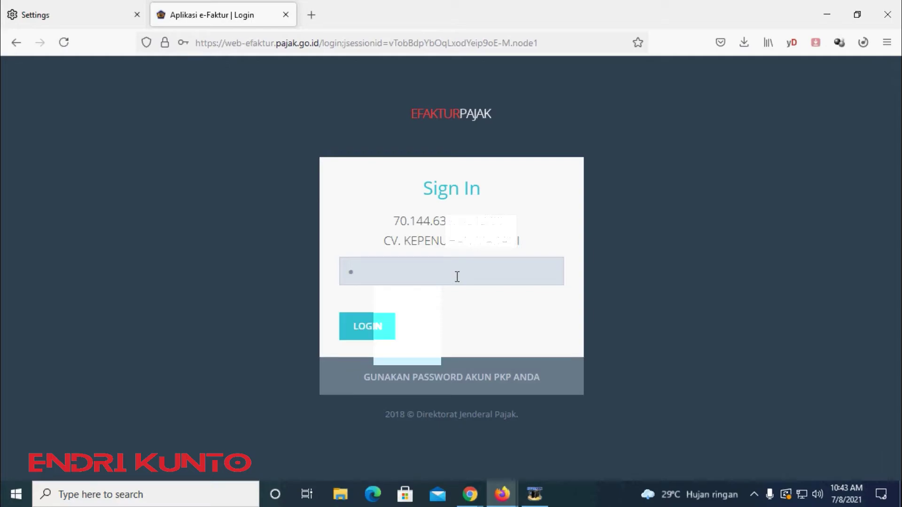
key("BackSpace")
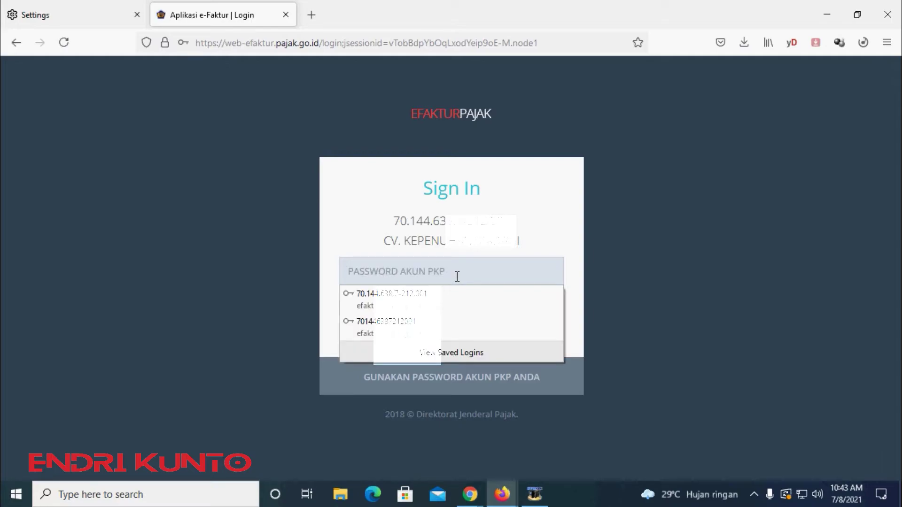
type("••••••")
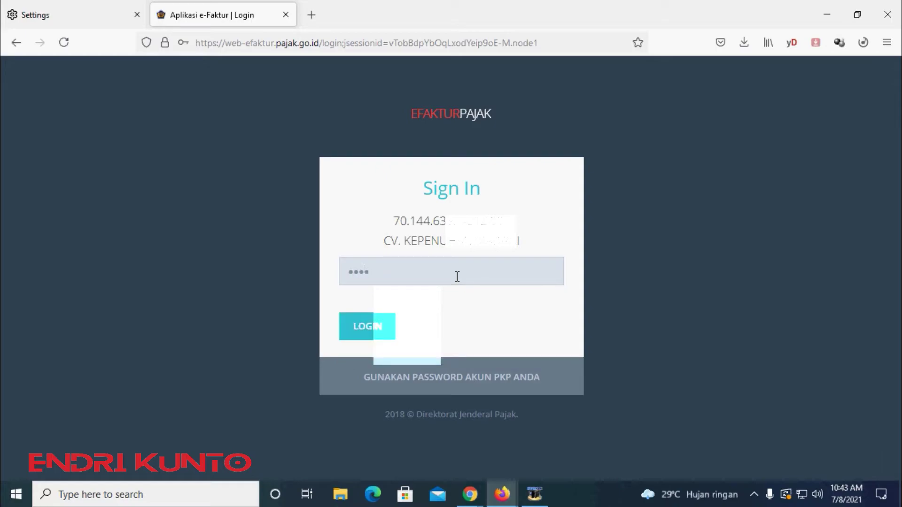
type("••")
left_click(374, 330)
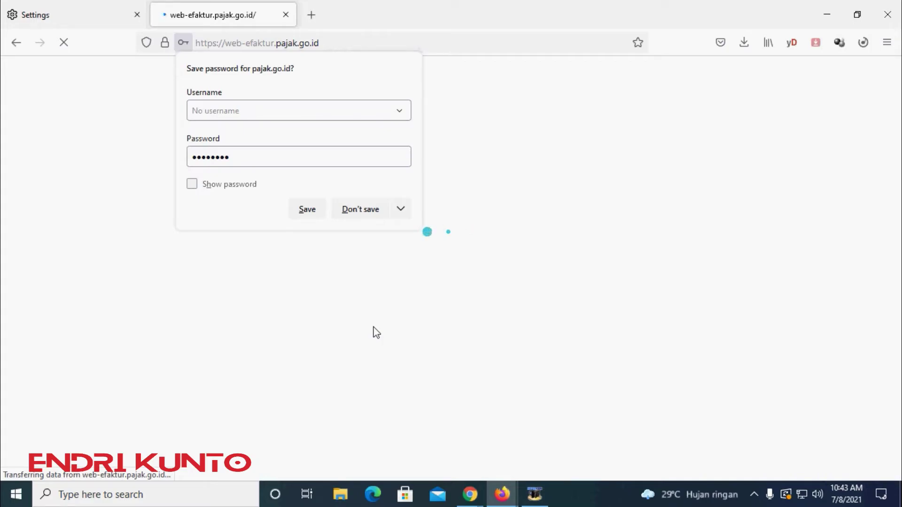
left_click(309, 214)
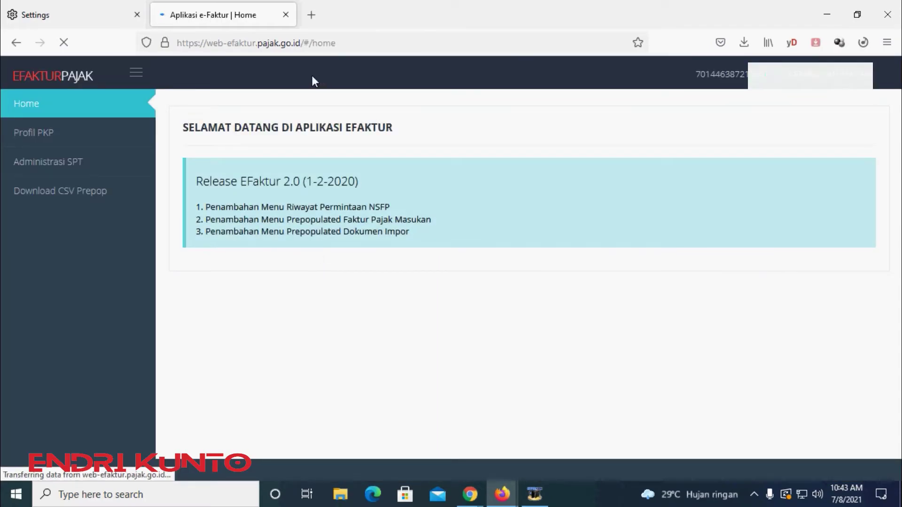
- Post a new SPT from Monitoring SPT for Tahun Pajak 2021, Masa Pajak 6, Pembetulan Ke 0
left_click(51, 162)
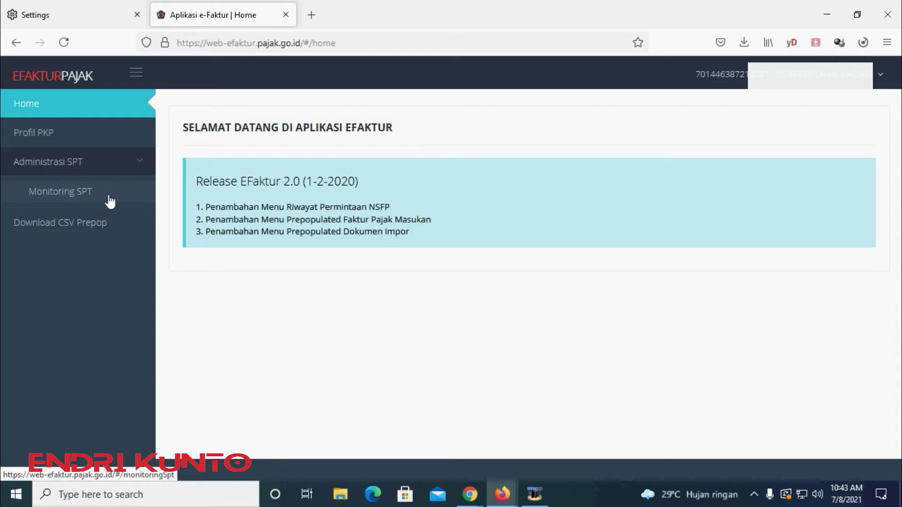
left_click(137, 200)
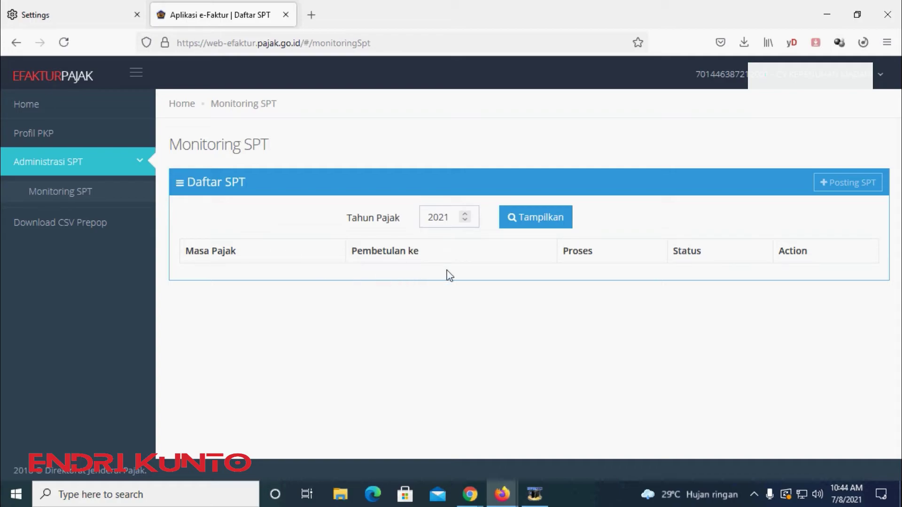
left_click(840, 185)
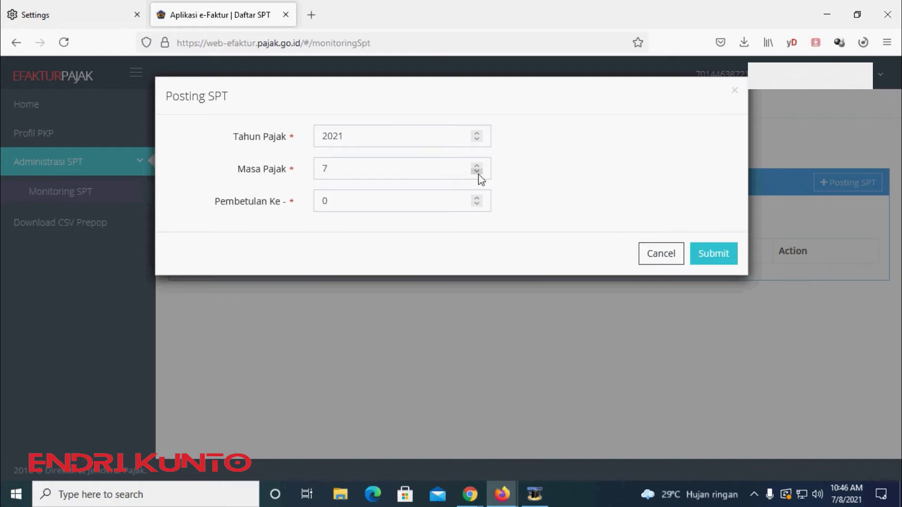
left_click(477, 172)
left_click(718, 256)
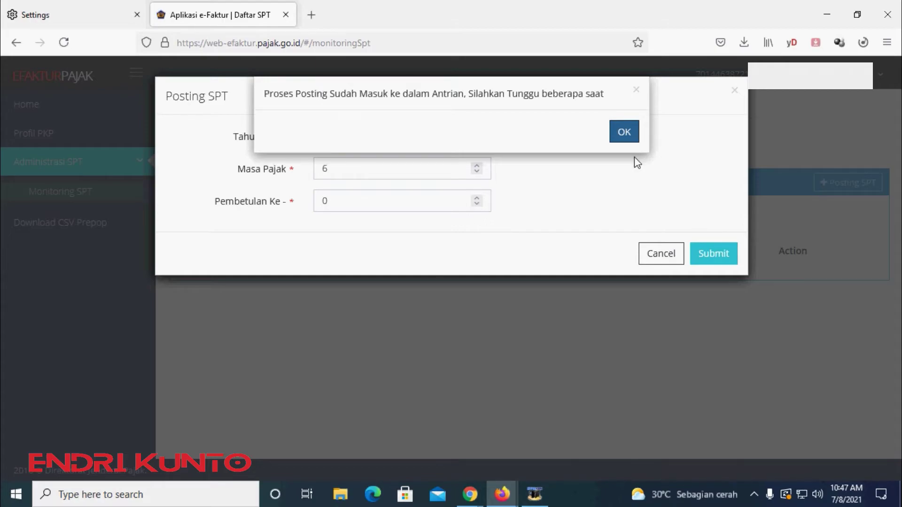
left_click(623, 133)
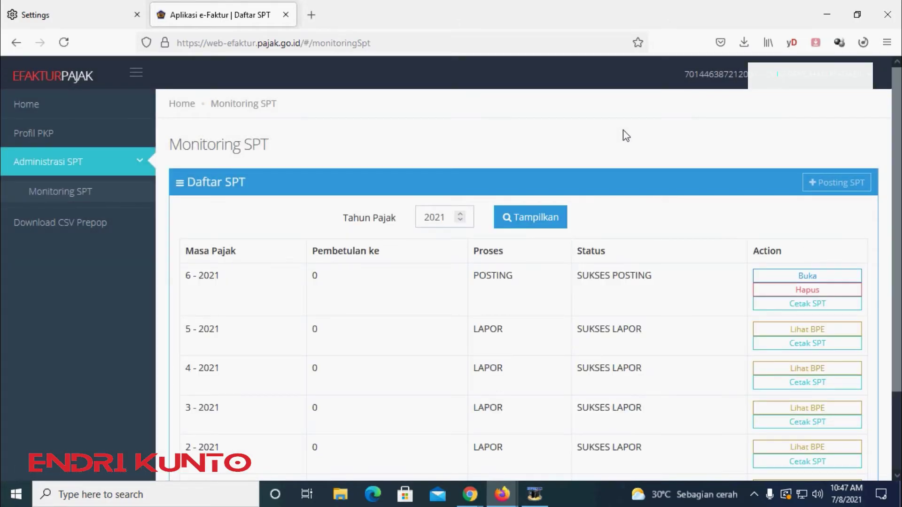
- Open the SPT for tax period 6-2021 and go to its Induk form
scroll(675, 219, "down", 1)
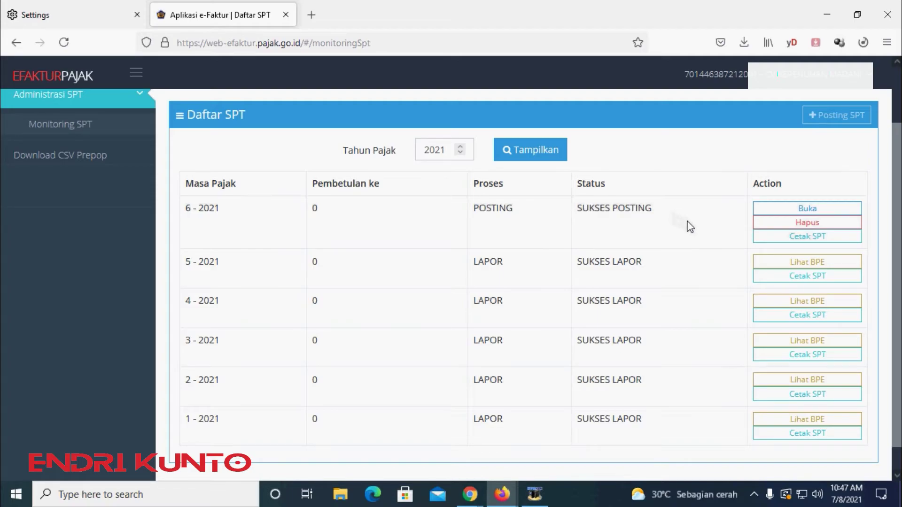
left_click(782, 212)
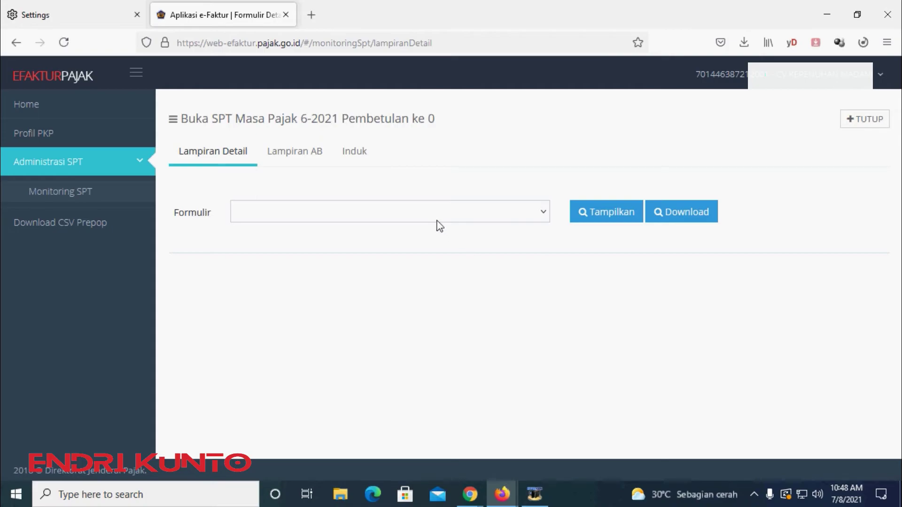
left_click(355, 159)
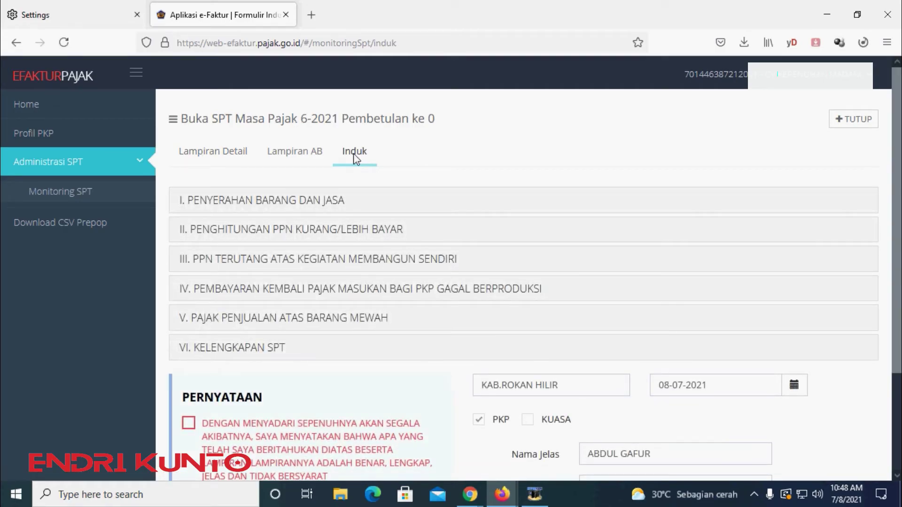
- Accept the Pernyataan declaration on the Induk form and submit the form
scroll(461, 261, "down", 2)
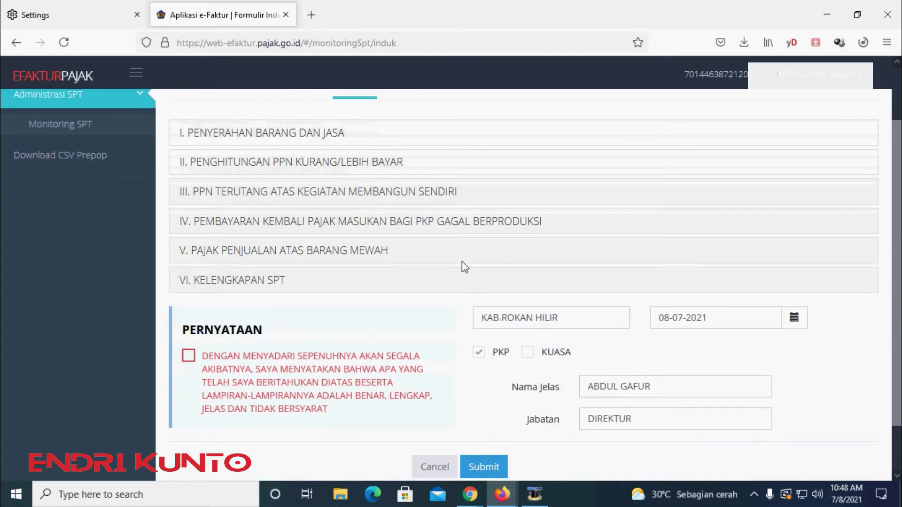
left_click(207, 360)
scroll(520, 382, "down", 2)
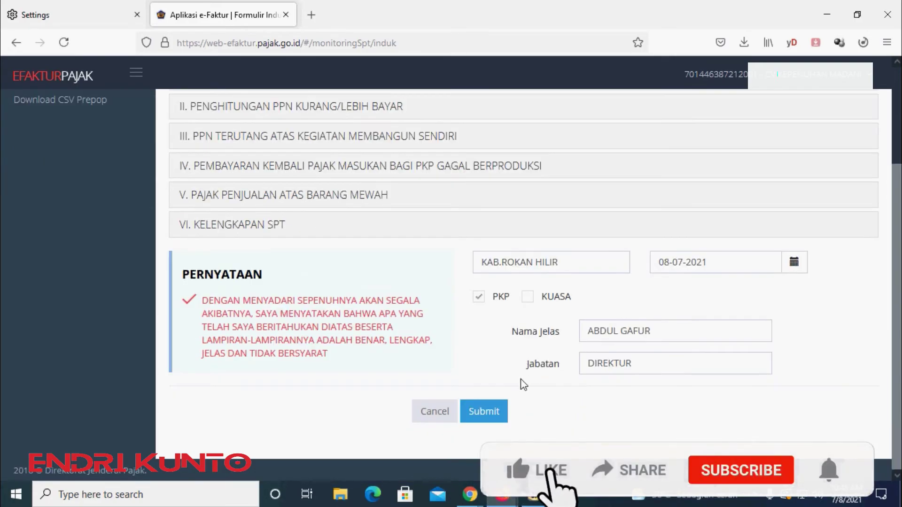
left_click(479, 416)
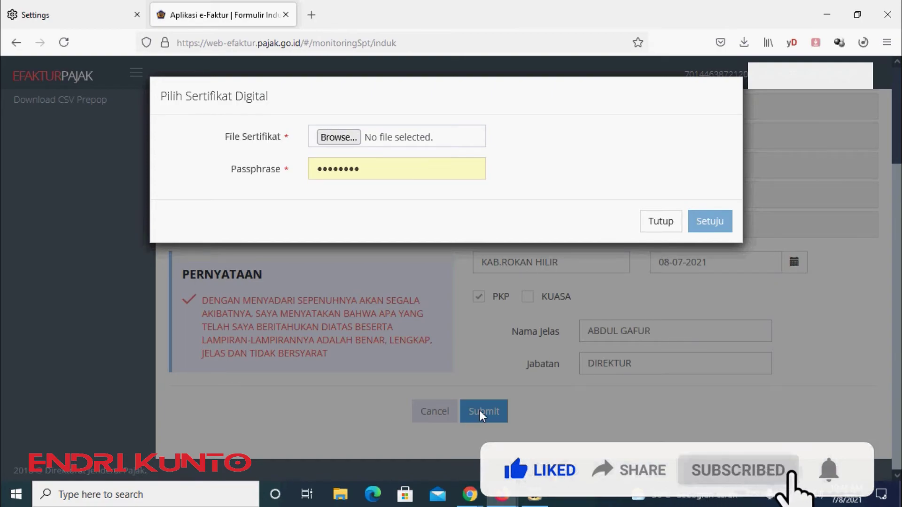
- Choose the .p12 certificate file from the Downloads folder as the File Sertifikat for signing
left_click(338, 136)
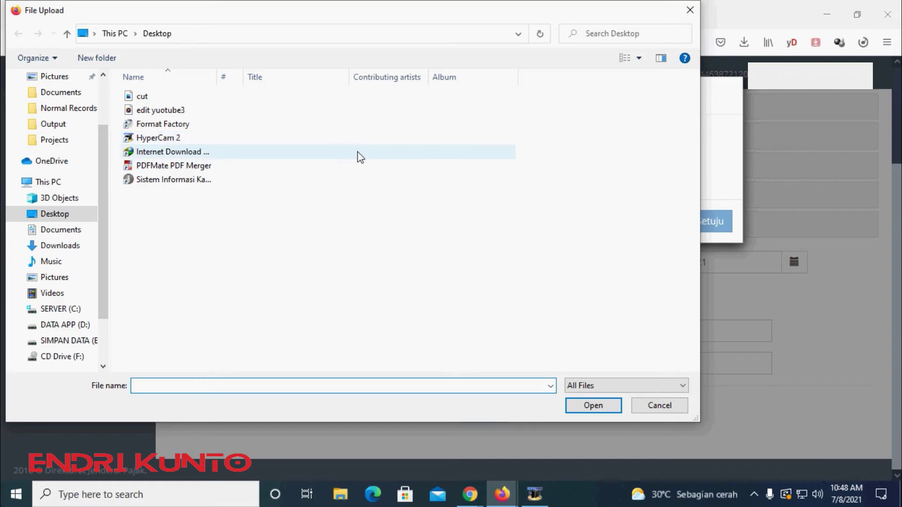
scroll(59, 147, "up", 1)
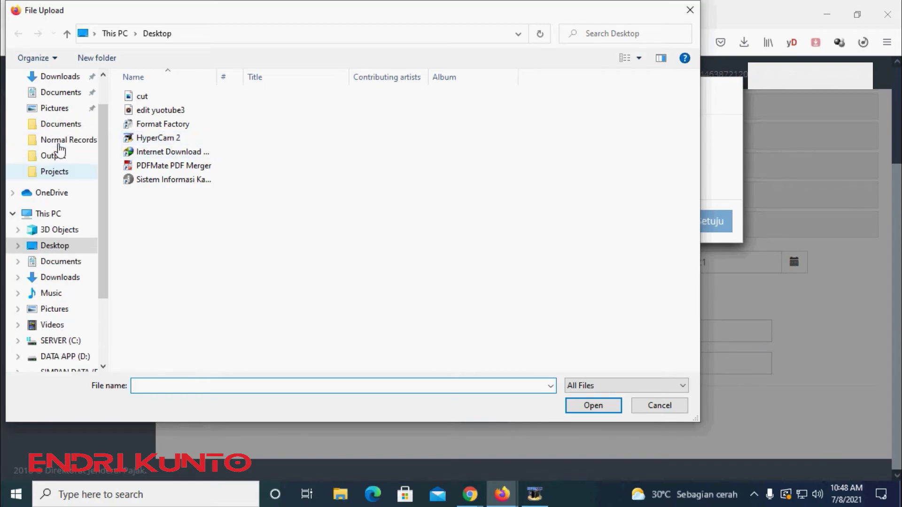
scroll(61, 153, "up", 1)
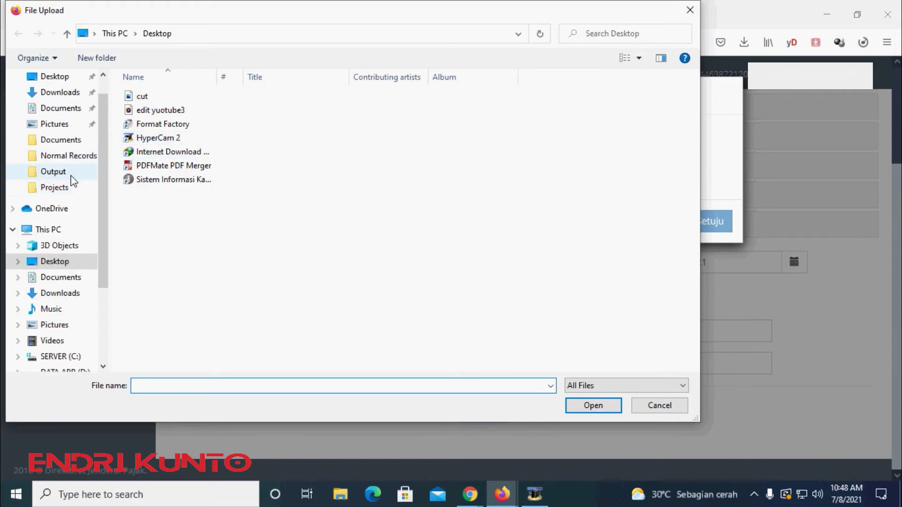
scroll(70, 169, "up", 1)
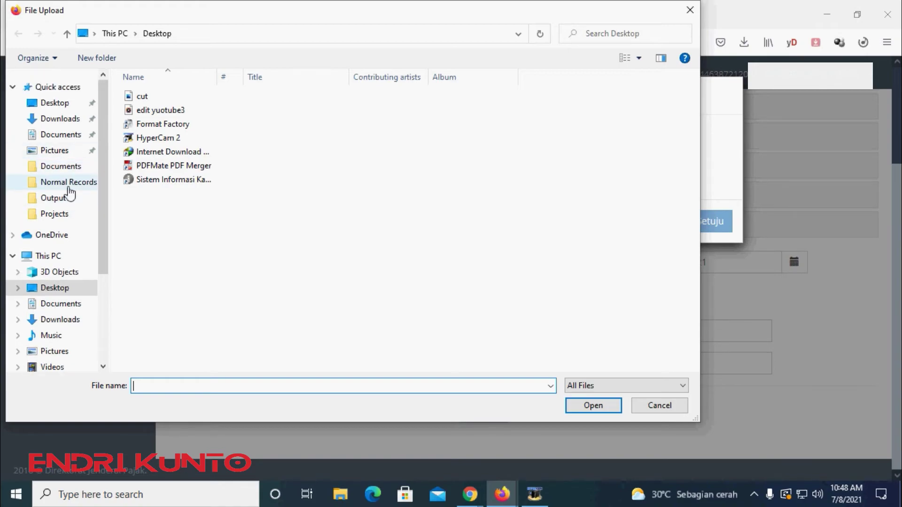
left_click(61, 119)
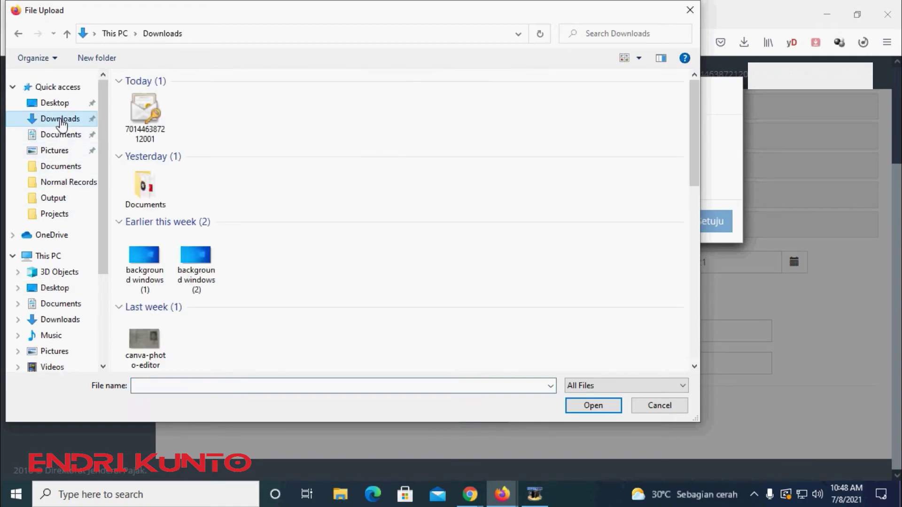
left_click(580, 404)
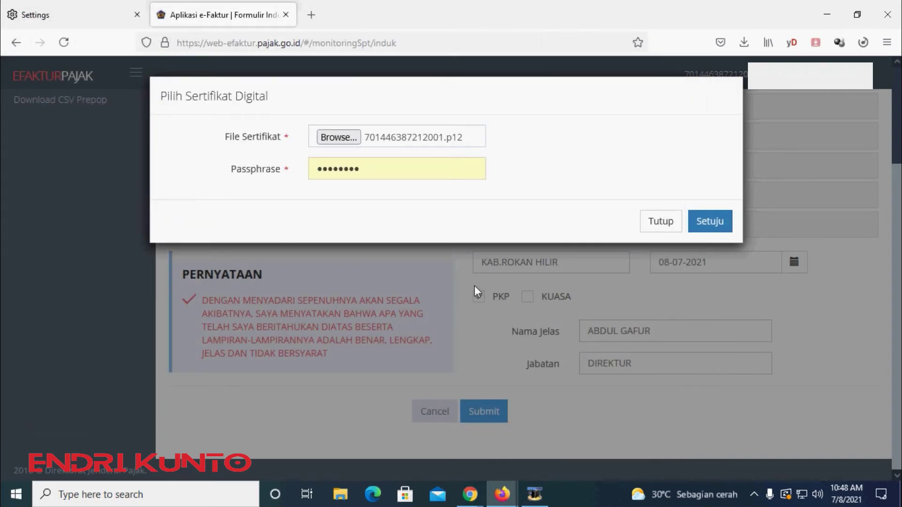
- Replace the prefilled passphrase with the digital certificate's passphrase and approve the SPT Induk submission
left_click_drag(379, 168, 292, 170)
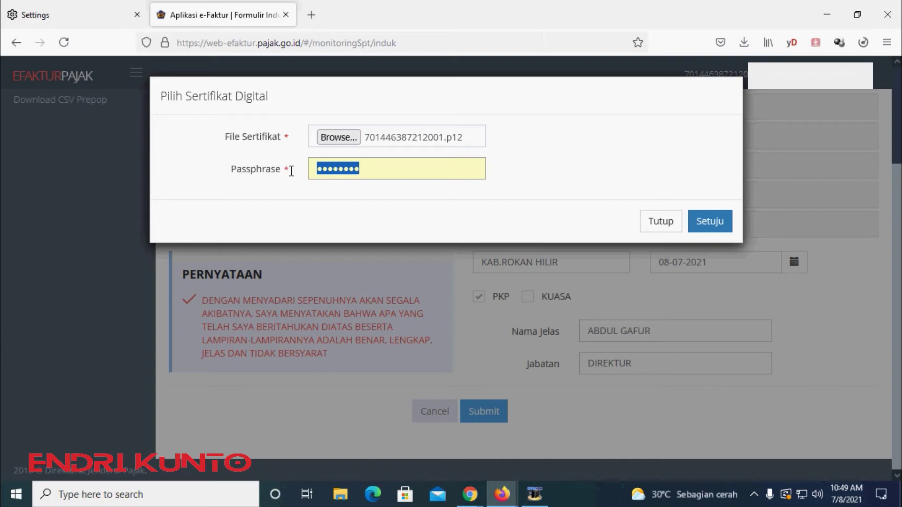
type("a")
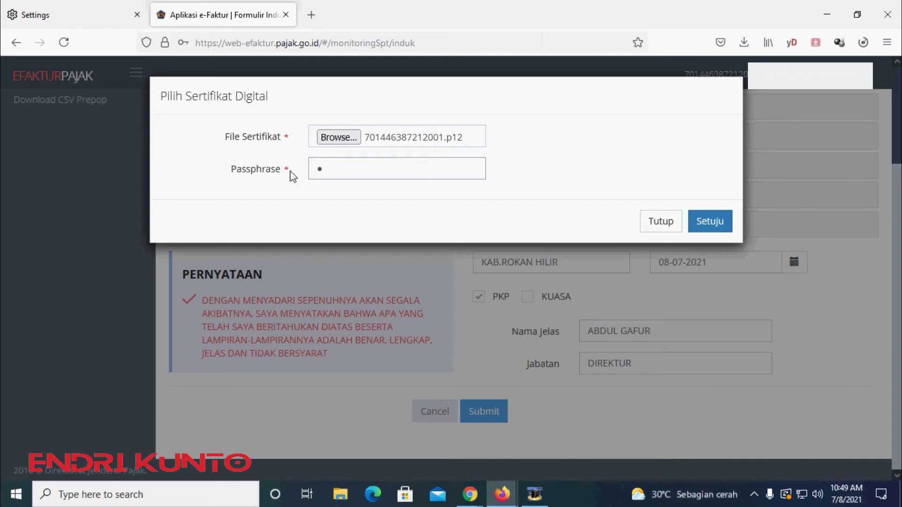
type("*******")
left_click(715, 225)
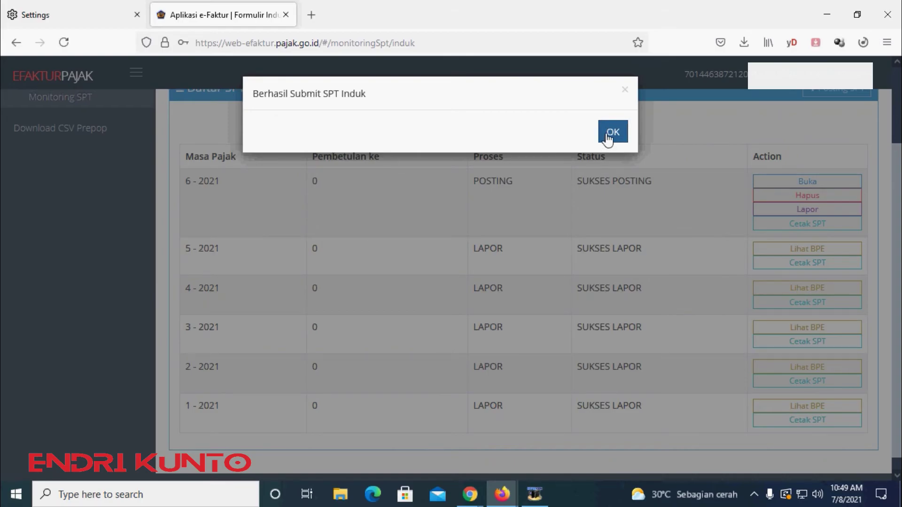
left_click(608, 134)
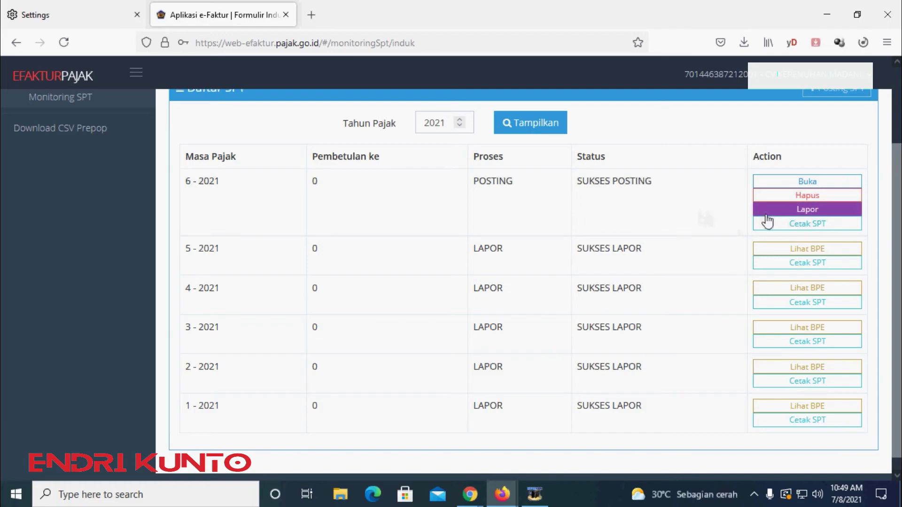
- Report (Lapor) the SPT for tax period 6-2021 without an attachment file
left_click(817, 218)
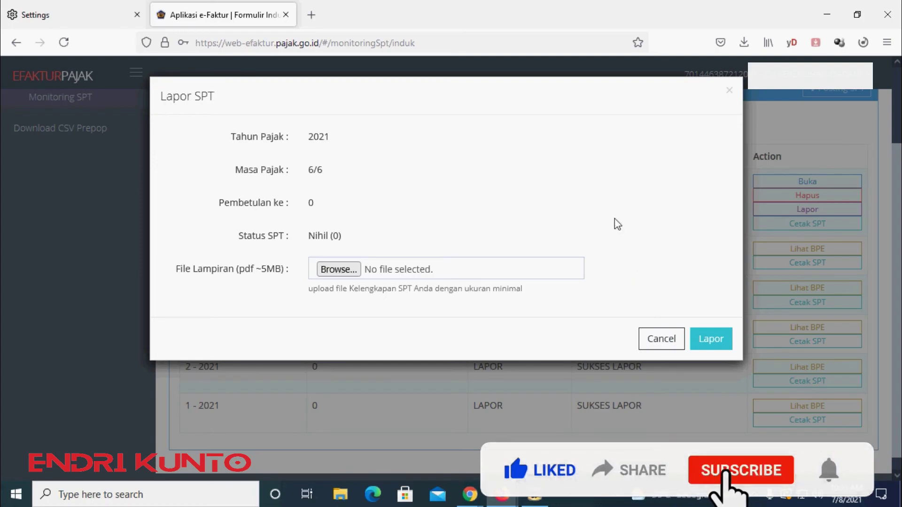
left_click(717, 339)
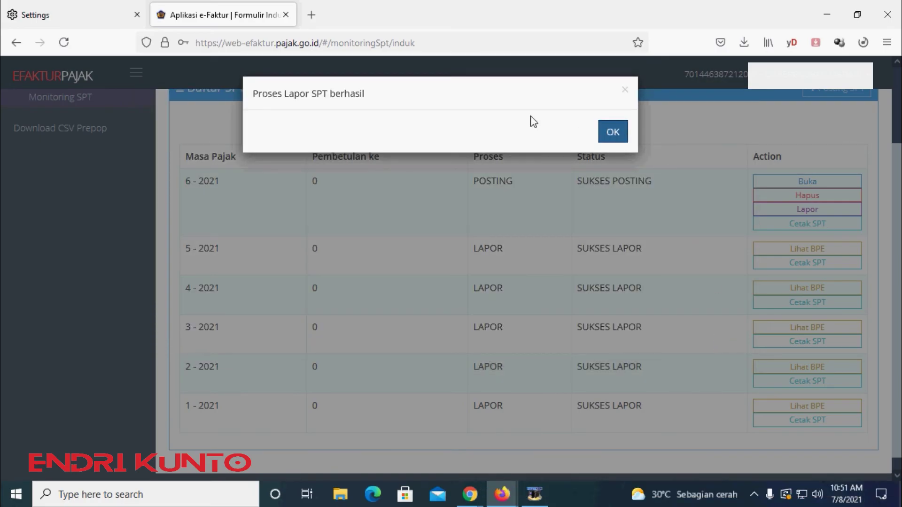
left_click(618, 135)
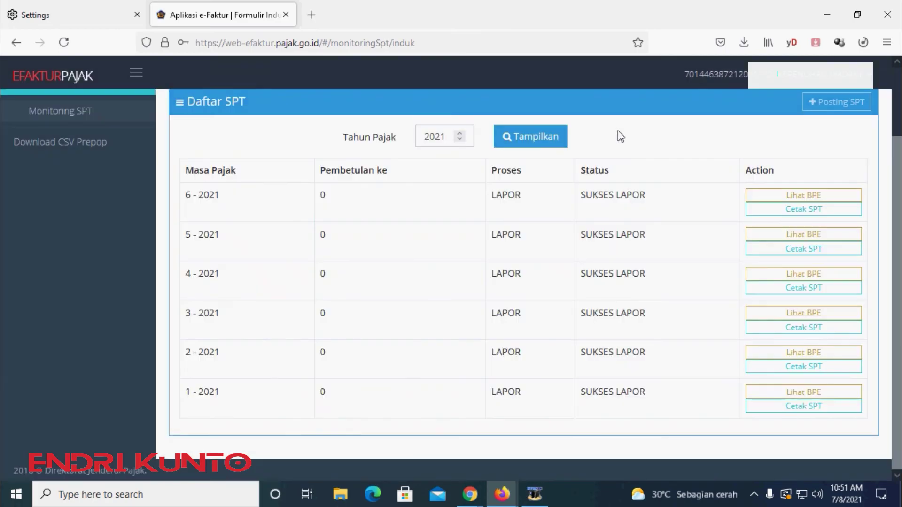